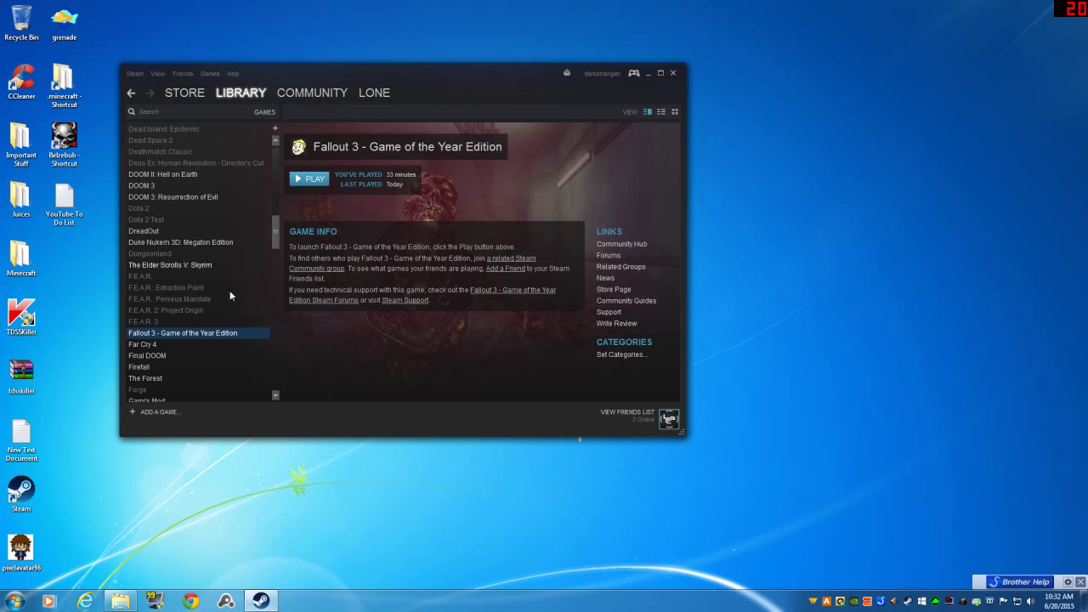
Open the local files folder of Fallout 3 - Game of the Year Edition from its library properties
right_click(196, 334)
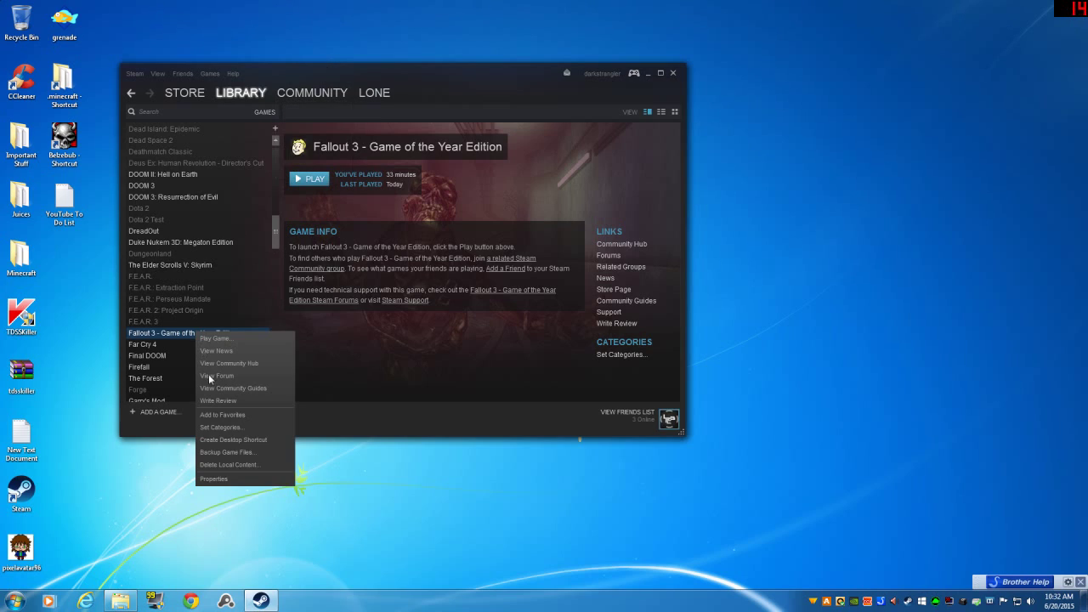
left_click(208, 476)
left_click(506, 148)
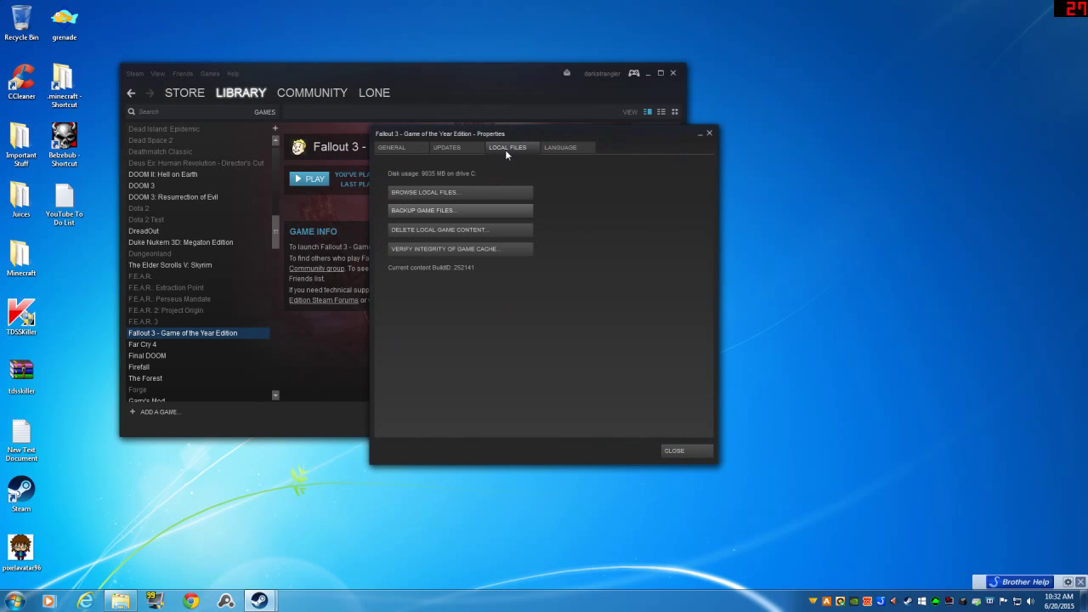
left_click(488, 194)
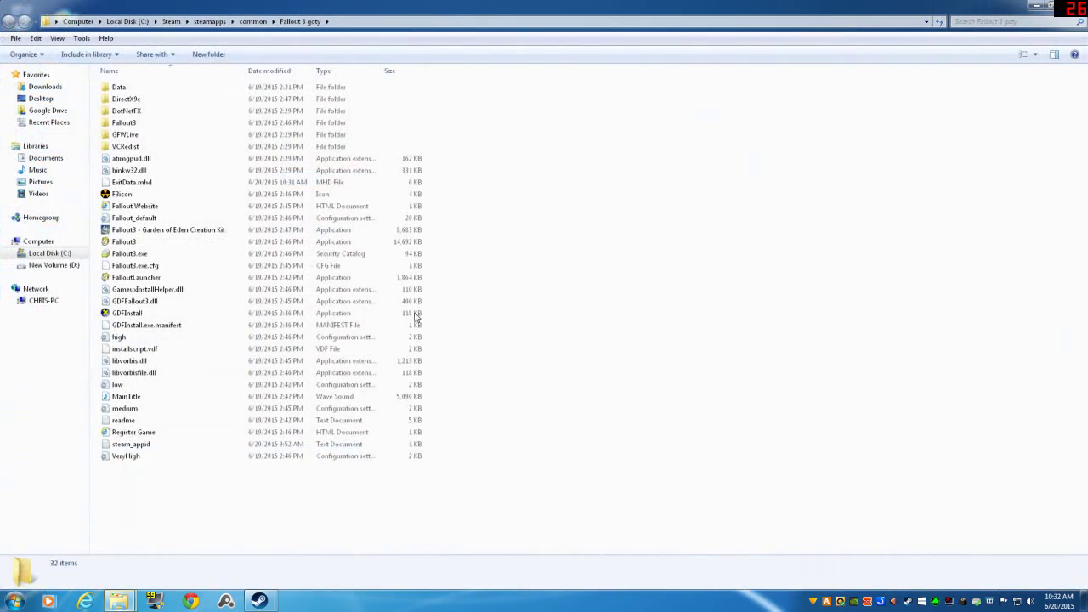
Check the compatibility settings of the Fallout3 application in the game folder, then dismiss its properties
left_click(140, 244)
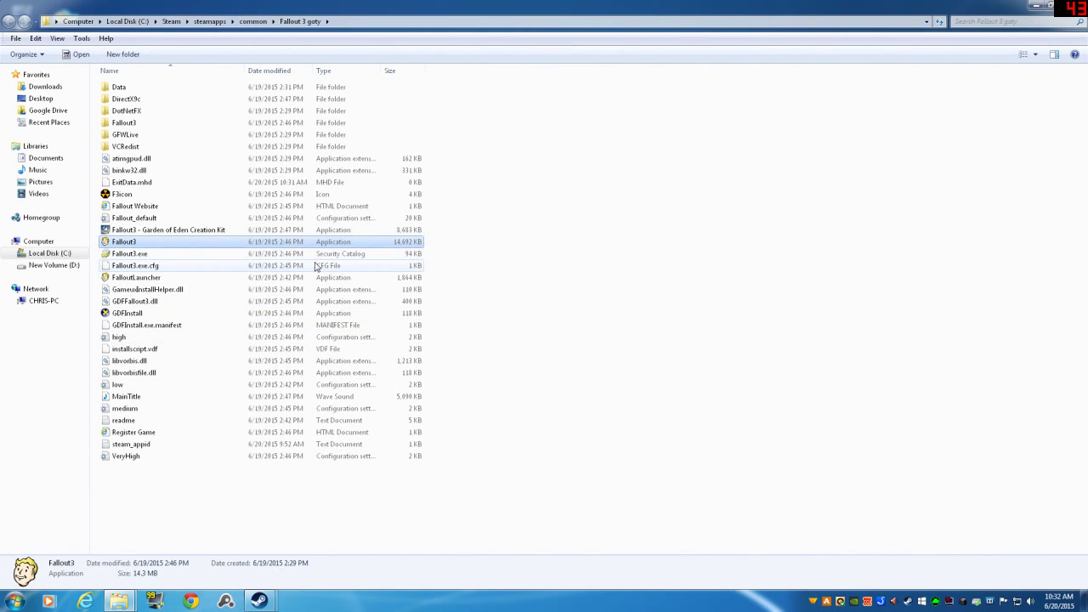
double_click(132, 245)
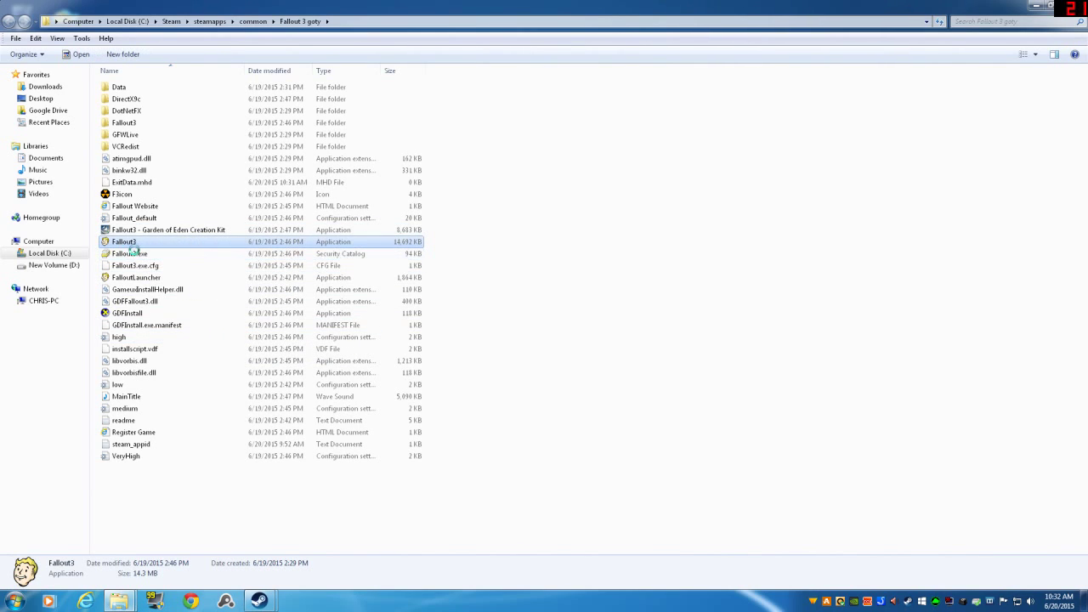
right_click(132, 247)
left_click(169, 521)
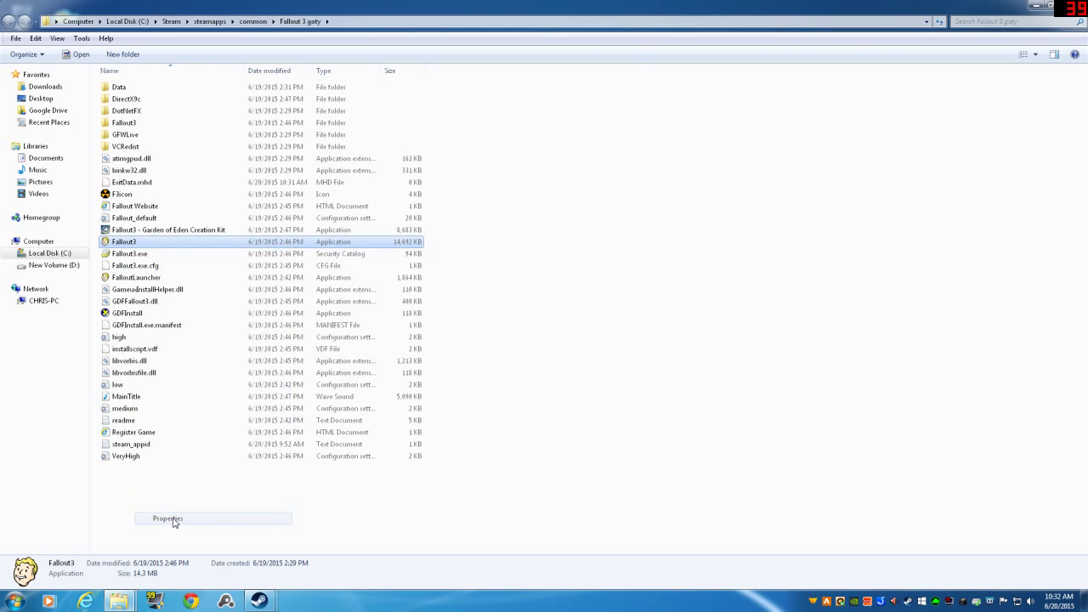
left_click(239, 284)
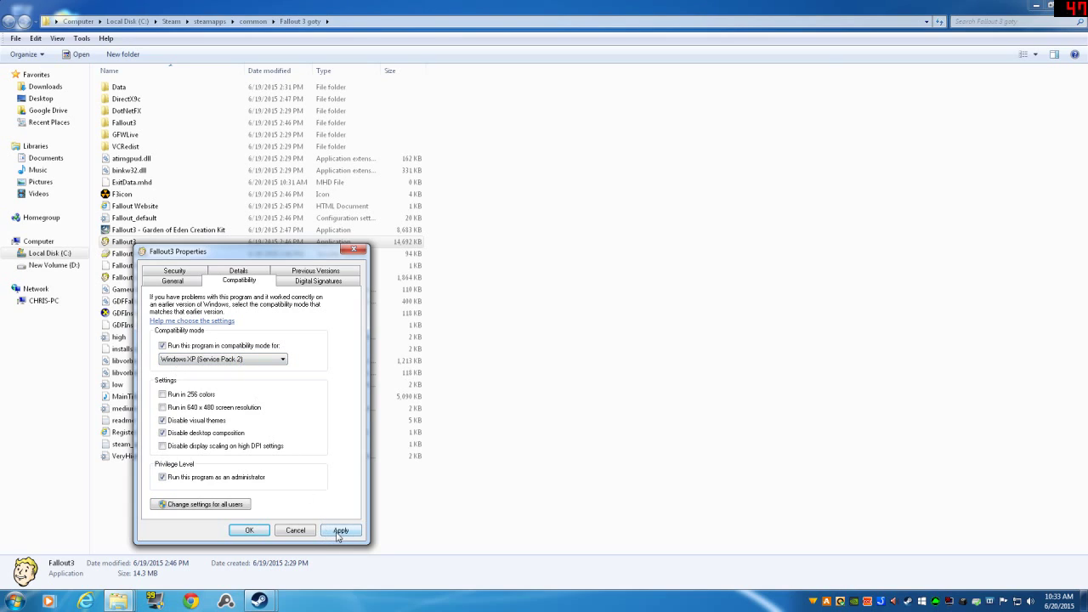
left_click(294, 531)
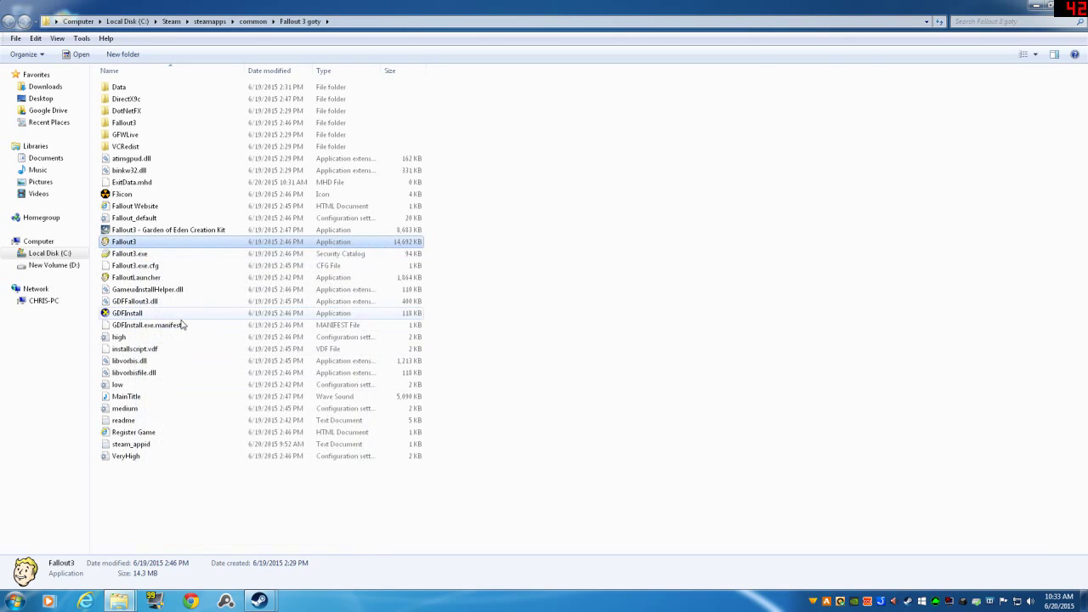
Check the compatibility settings of the FalloutLauncher application, then dismiss its properties
left_click(152, 280)
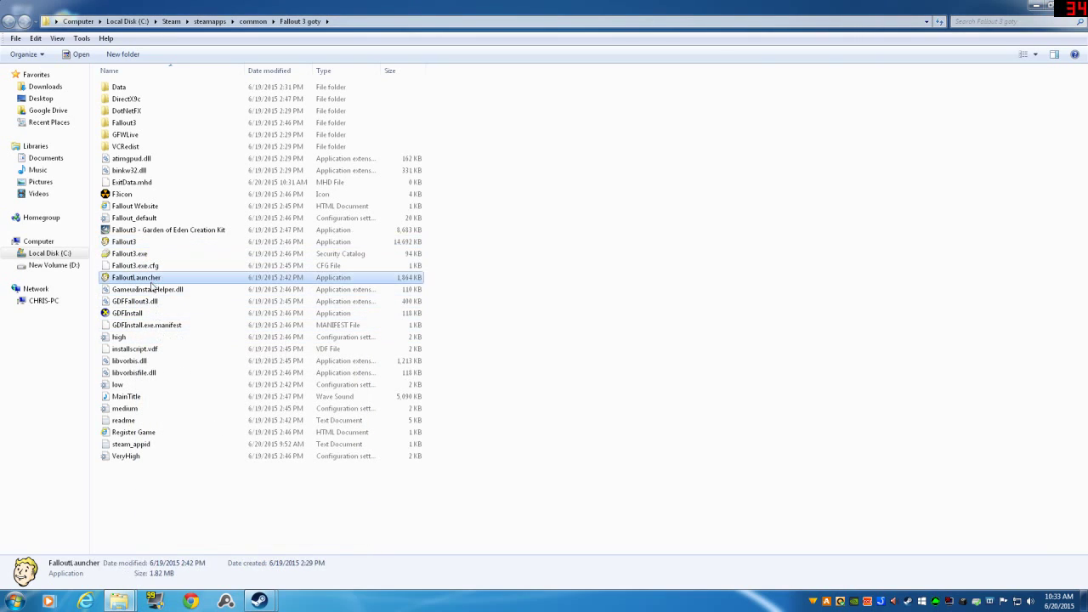
right_click(152, 287)
left_click(187, 554)
left_click(283, 558)
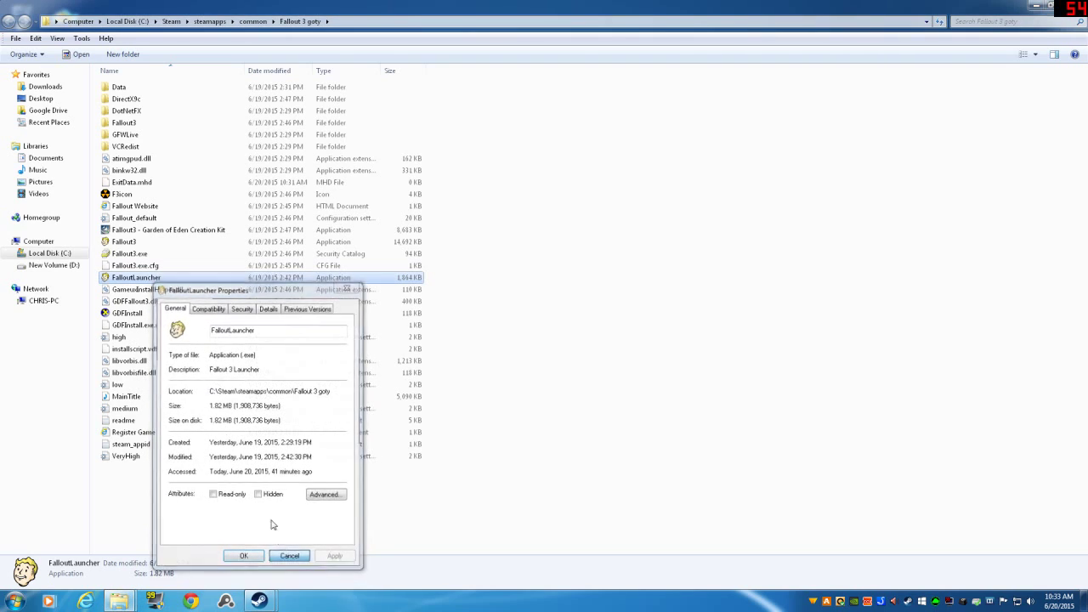
right_click(148, 279)
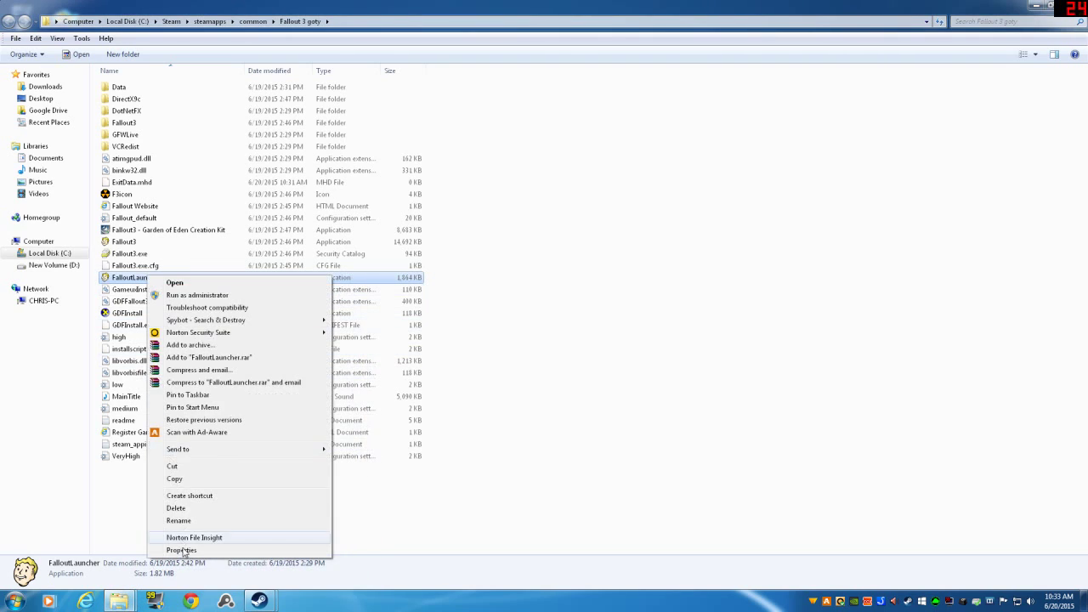
left_click(185, 551)
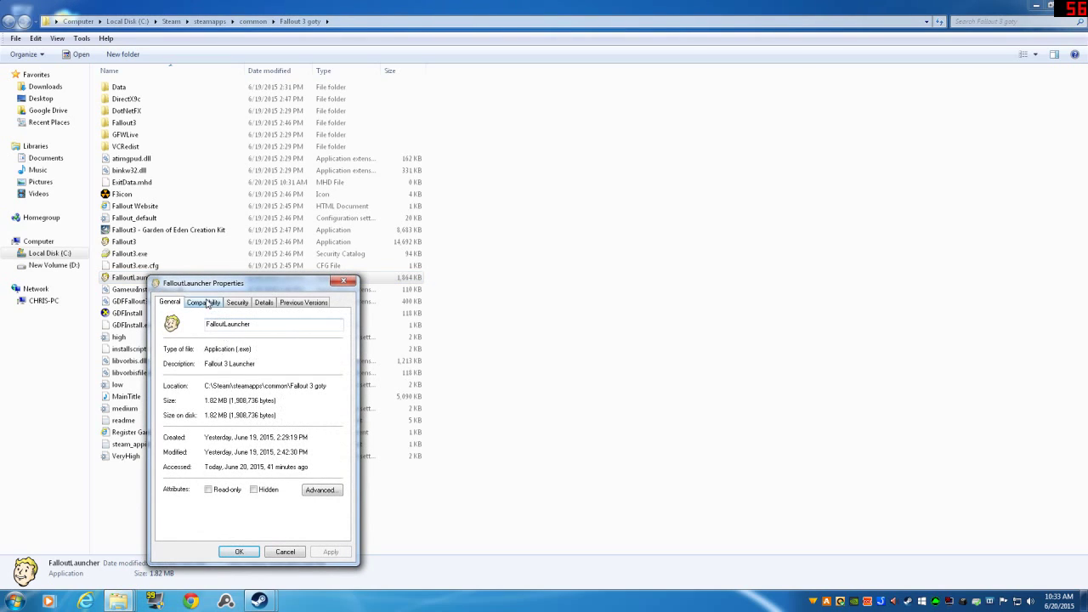
left_click(211, 305)
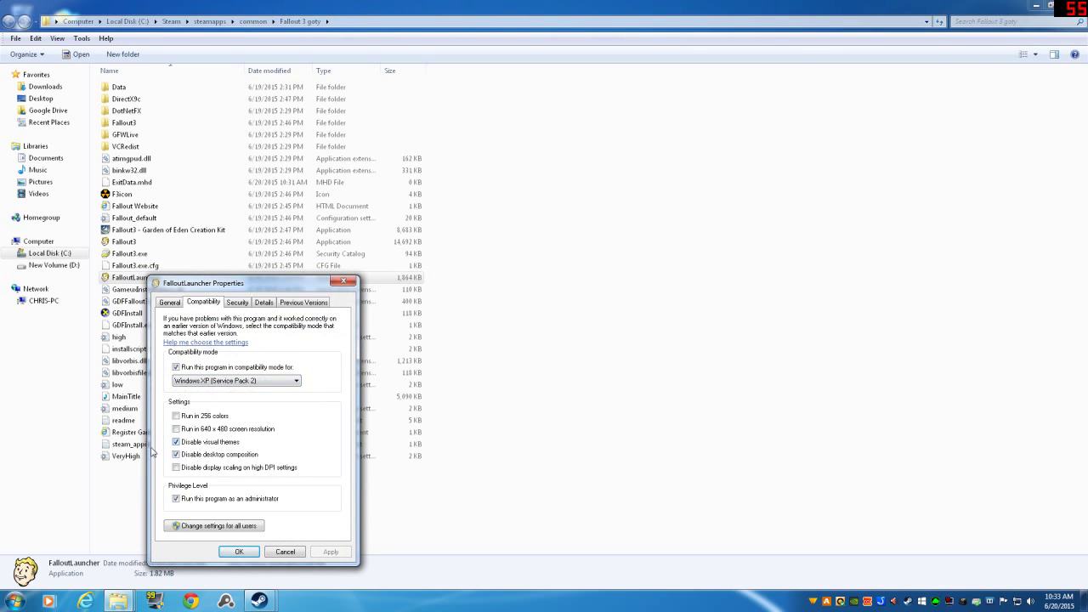
left_click(285, 551)
left_click(205, 518)
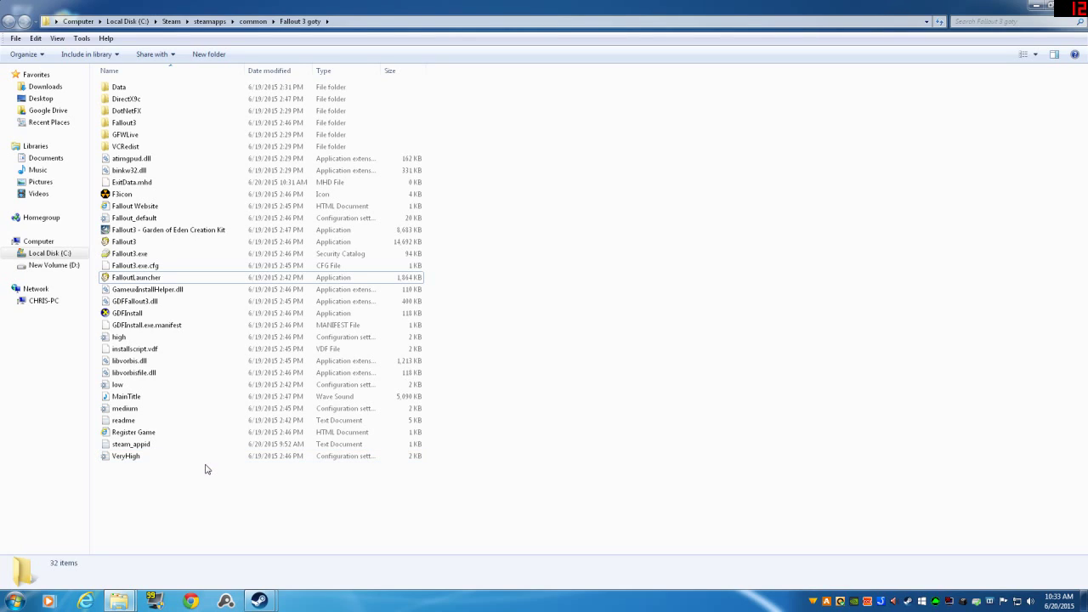
Open the Fallout3 folder inside My Games in the Documents library
left_click(15, 601)
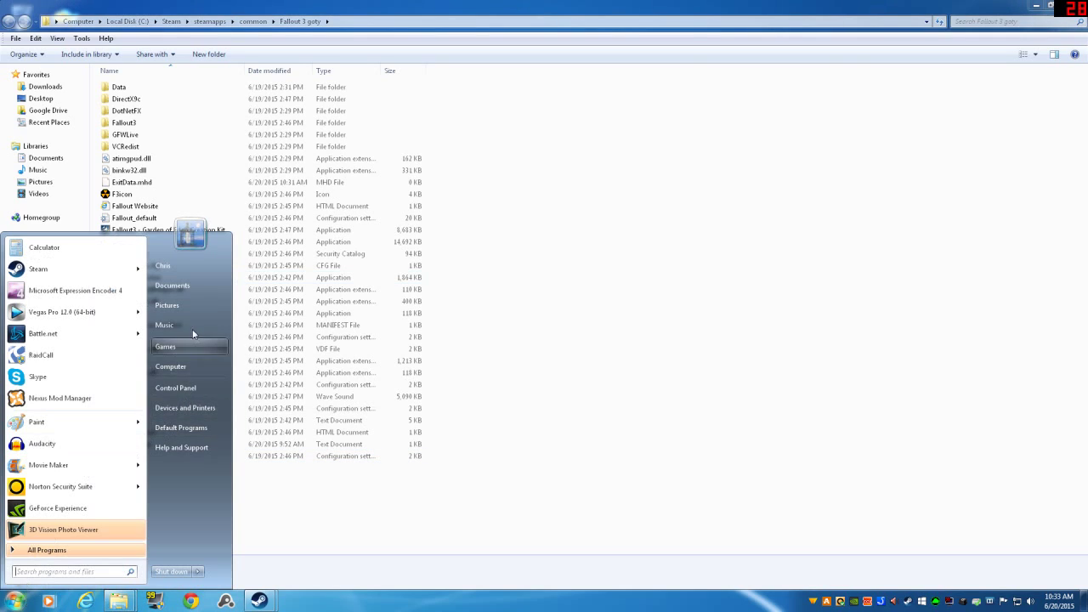
left_click(174, 285)
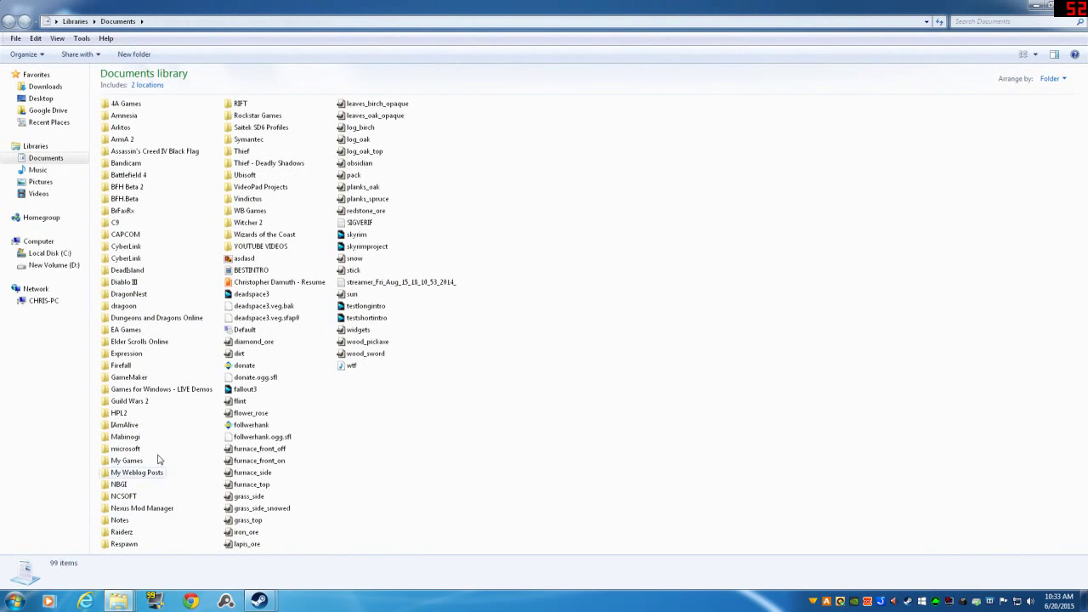
left_click(129, 463)
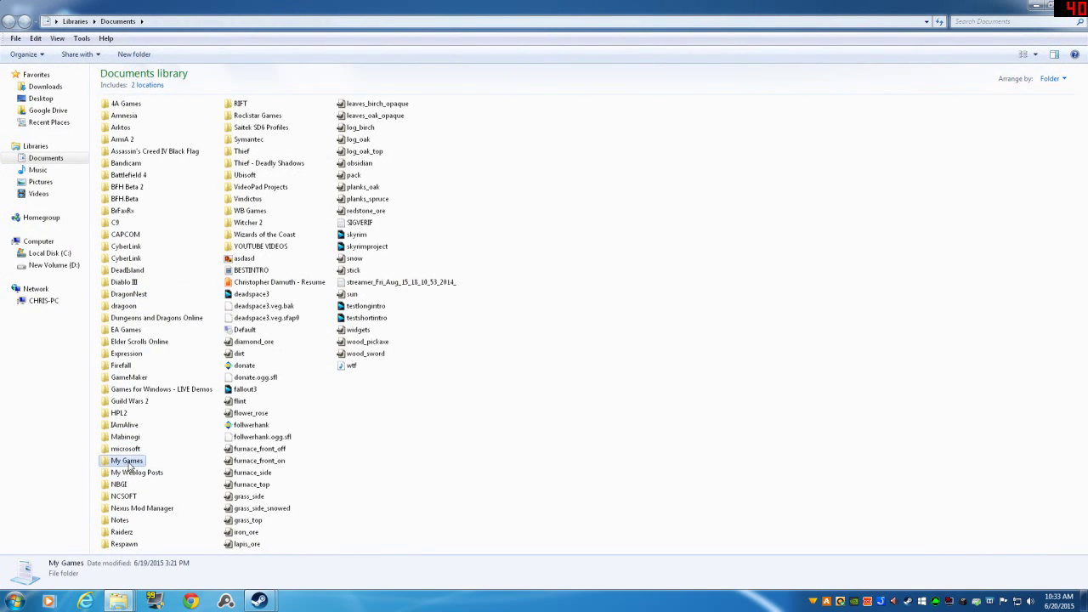
double_click(129, 463)
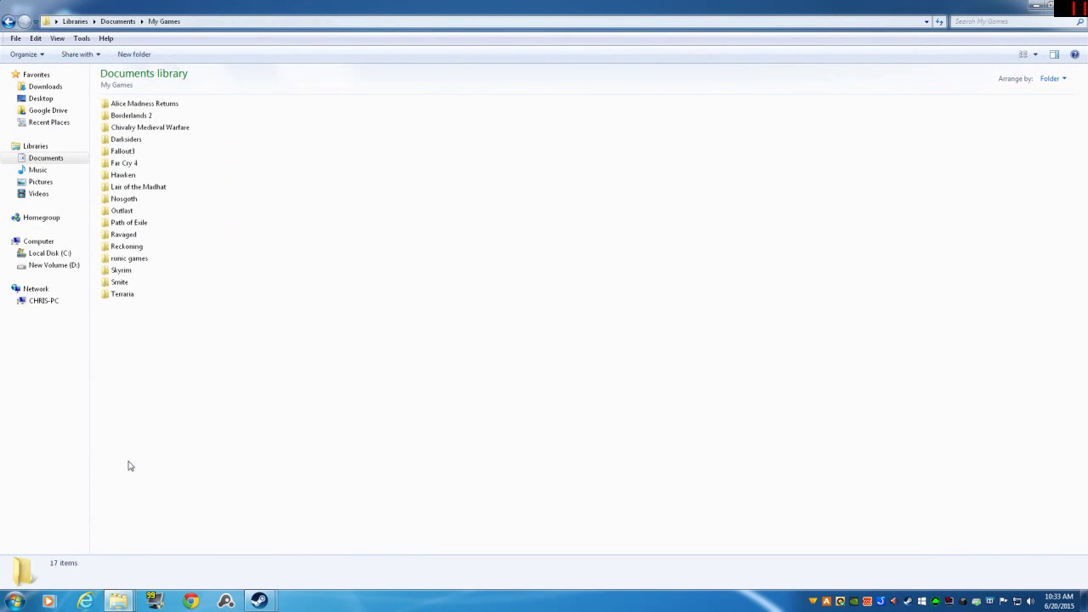
double_click(124, 152)
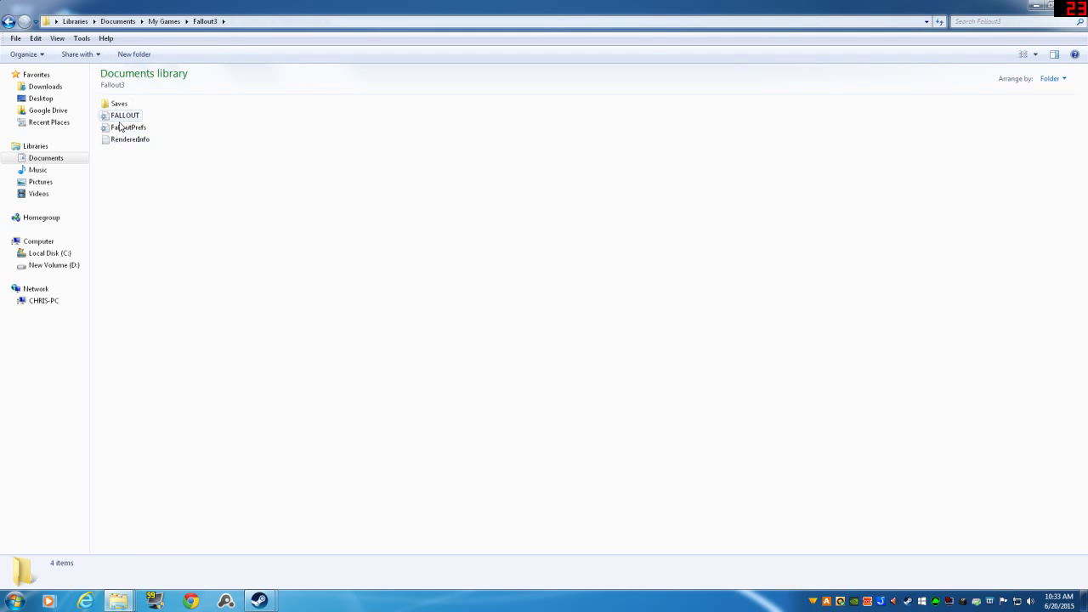
Open the FALLOUT configuration settings file in Notepad
left_click(121, 117)
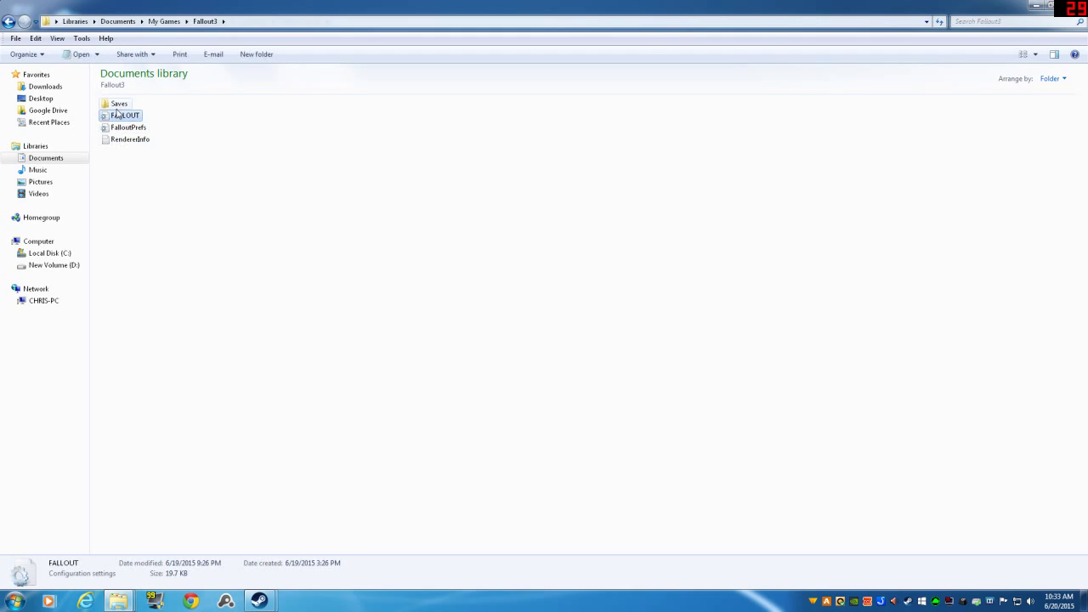
right_click(125, 116)
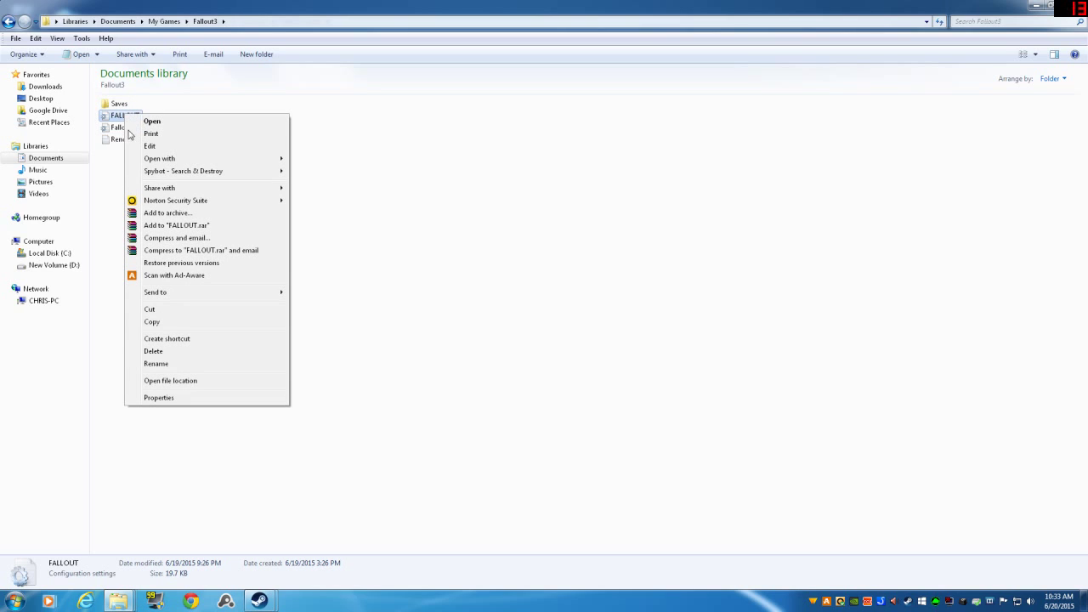
mouse_move(173, 161)
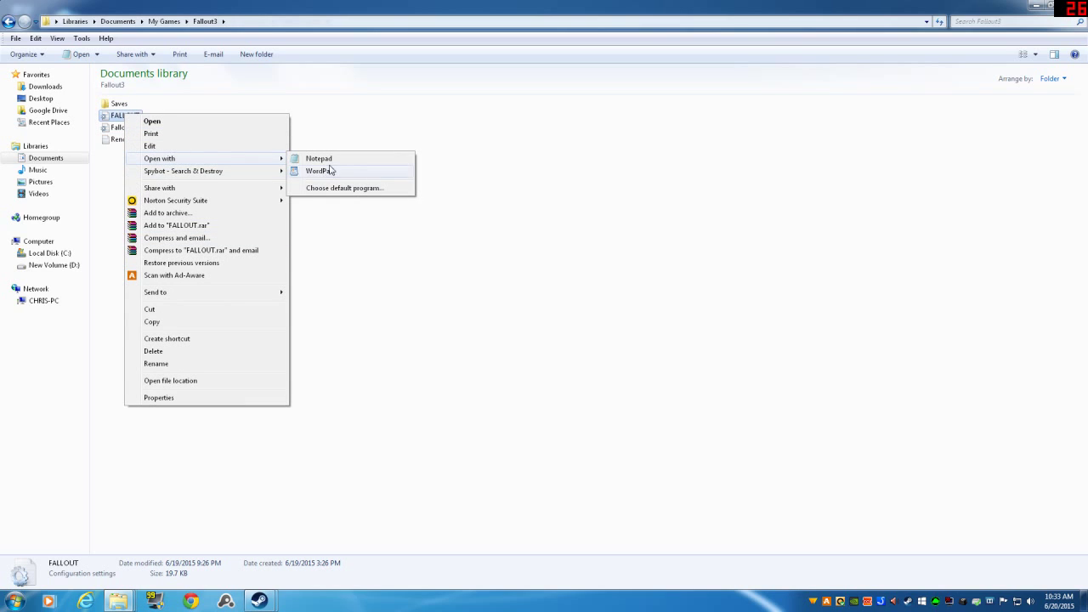
left_click(333, 160)
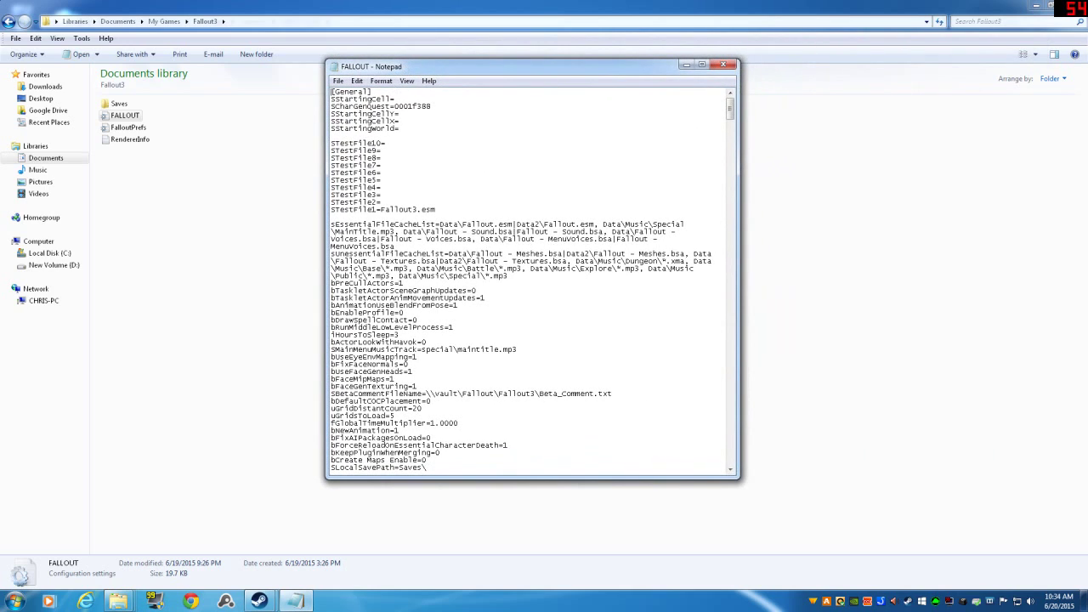
Search the configuration file for "buse" and step through the matches to the bUseThreadedAI line
left_click_drag(730, 115, 730, 163)
key("ctrl+f")
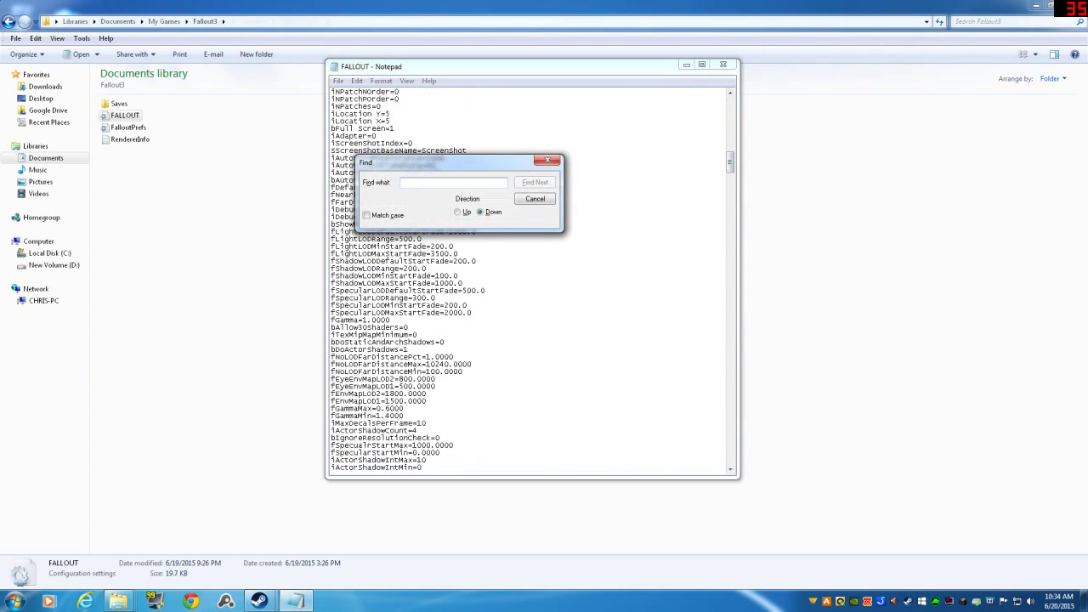
type("buse")
left_click(543, 183)
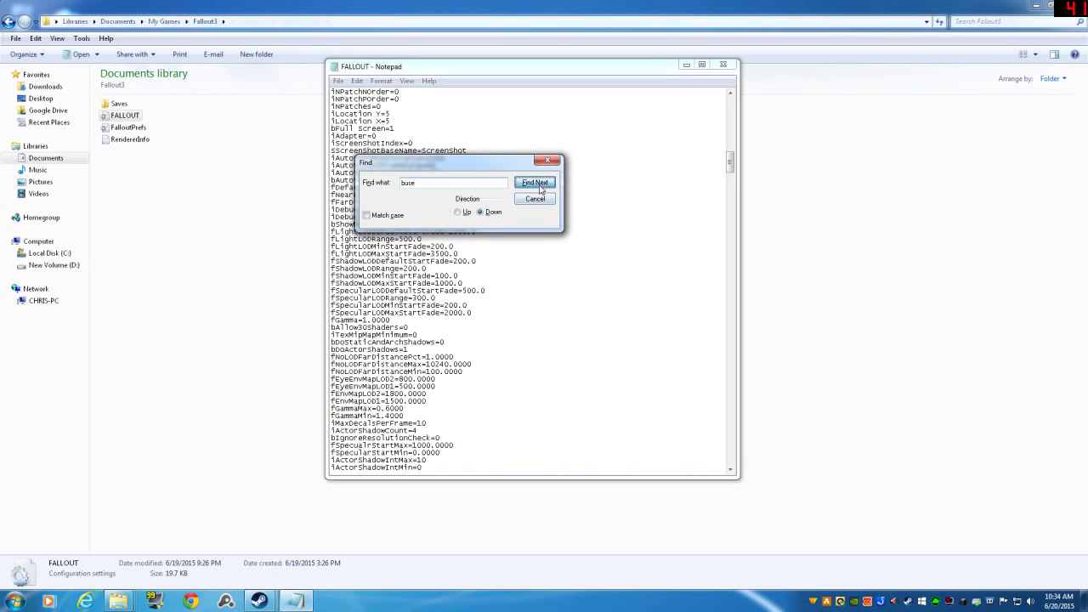
left_click(541, 187)
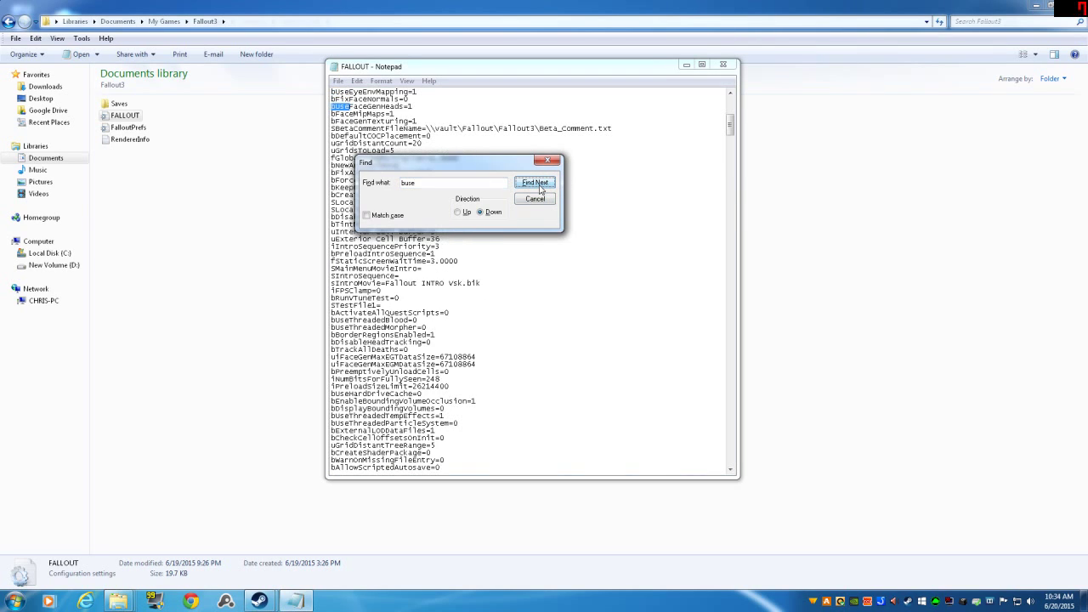
left_click(541, 187)
left_click(540, 187)
left_click(541, 187)
left_click(541, 187)
left_click(540, 190)
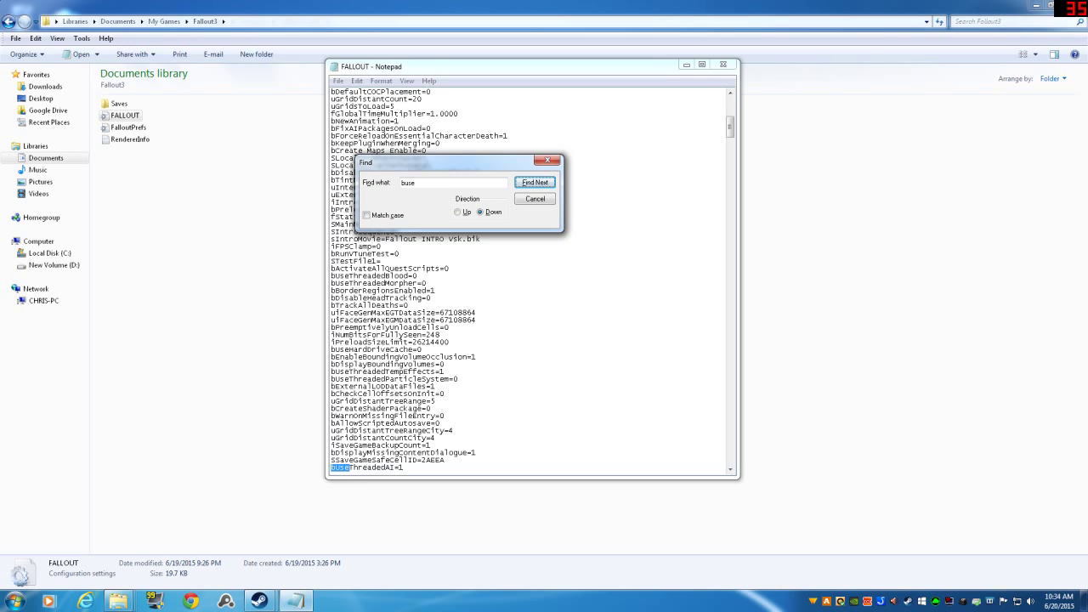
left_click(532, 198)
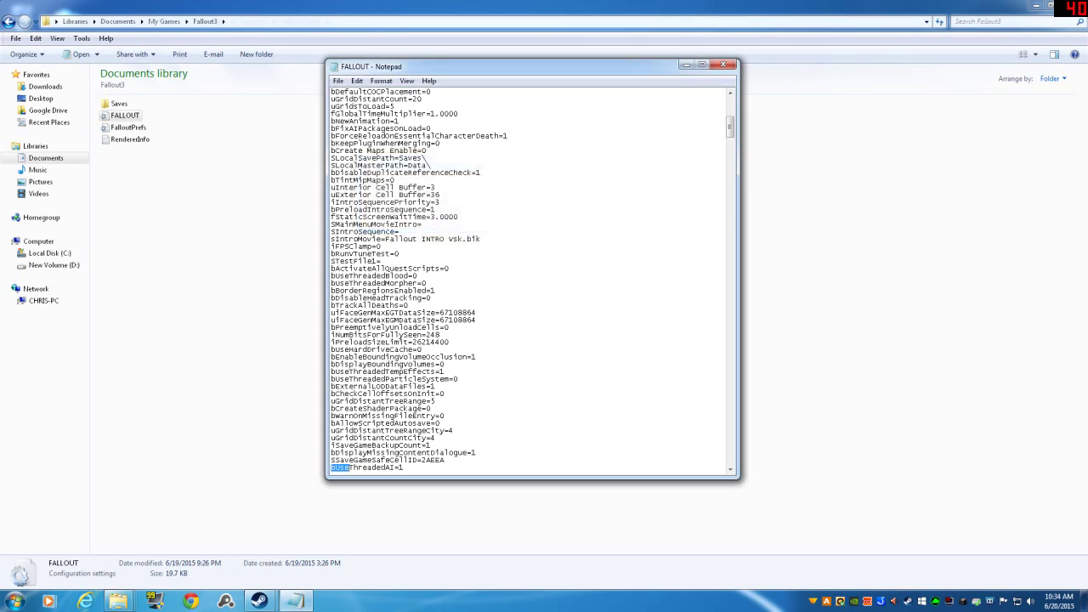
Examine the bUseThreadedAI and iNumHWThreads lines, then close the FALLOUT file
left_click(405, 468)
scroll(527, 281, "down", 1)
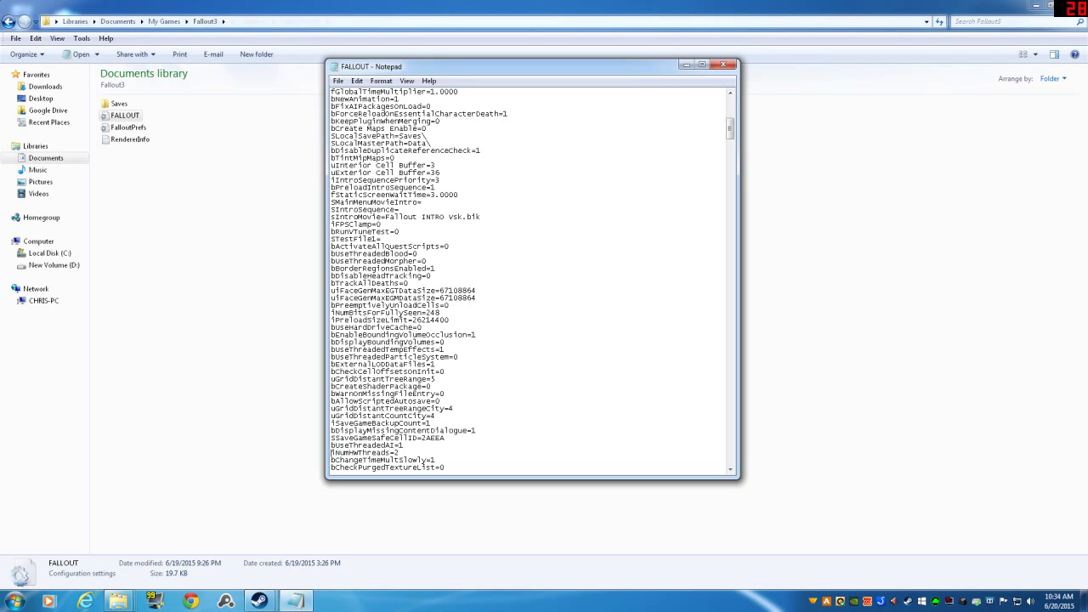
left_click_drag(331, 453, 399, 453)
left_click(399, 453)
left_click(338, 81)
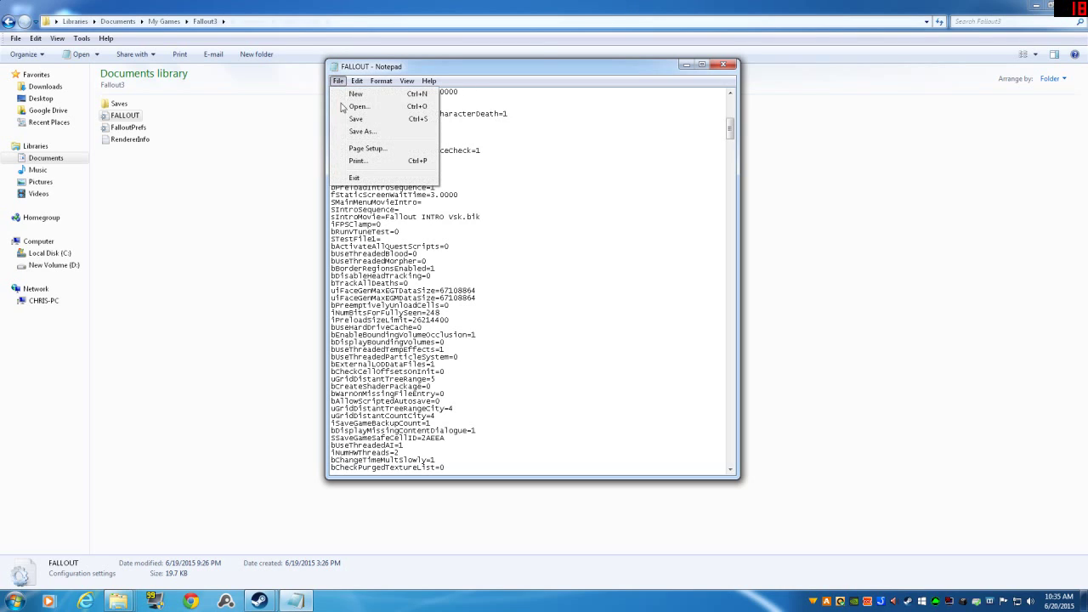
left_click(724, 65)
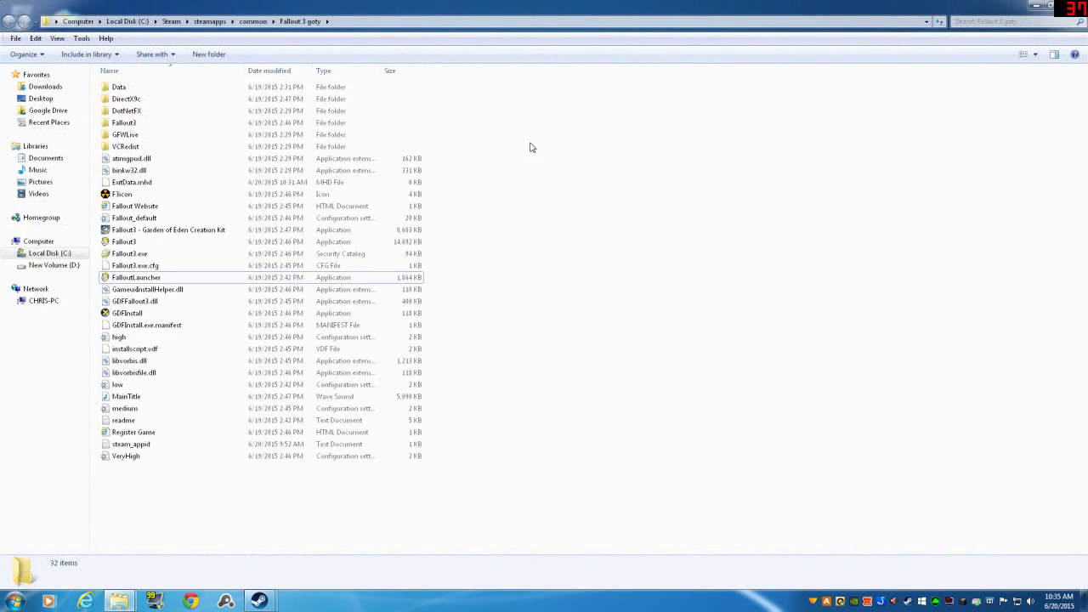
Leave the Fallout 3 goty folder window and move the game's properties window over the library's game list
left_click(1057, 13)
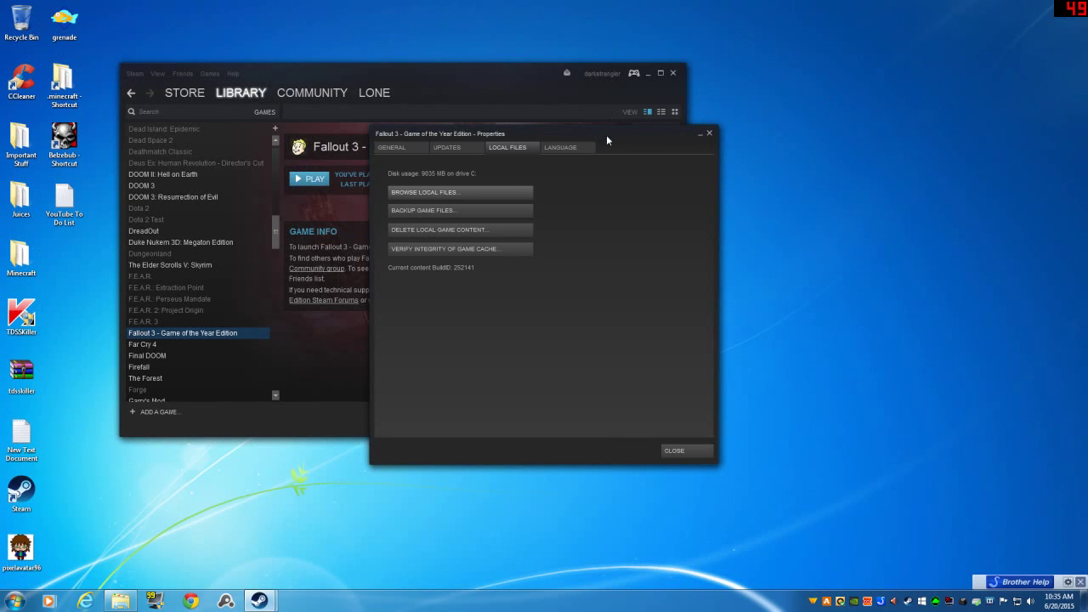
left_click_drag(607, 135, 417, 84)
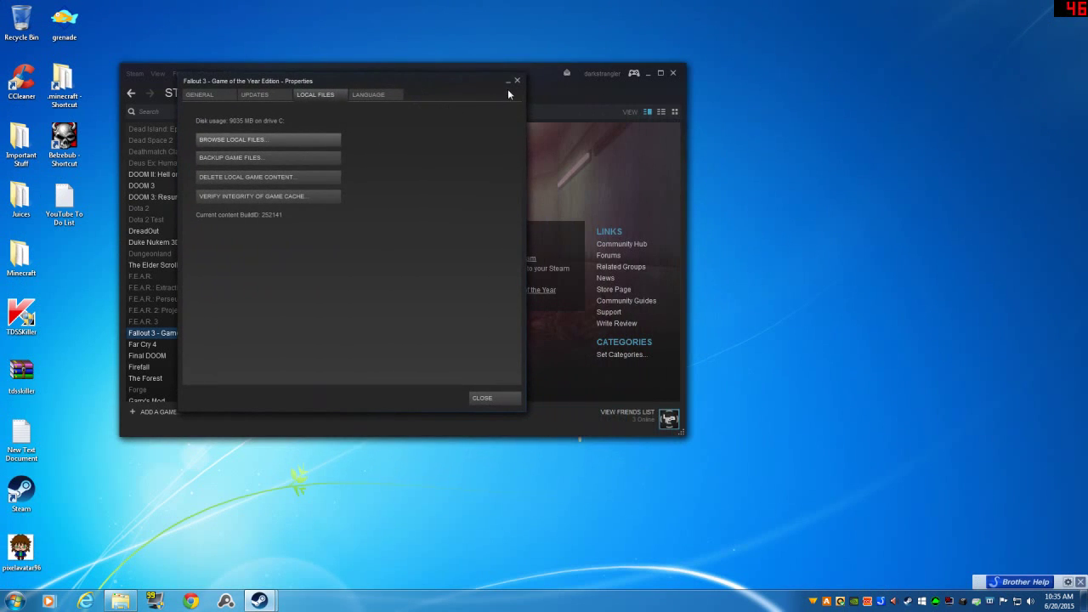